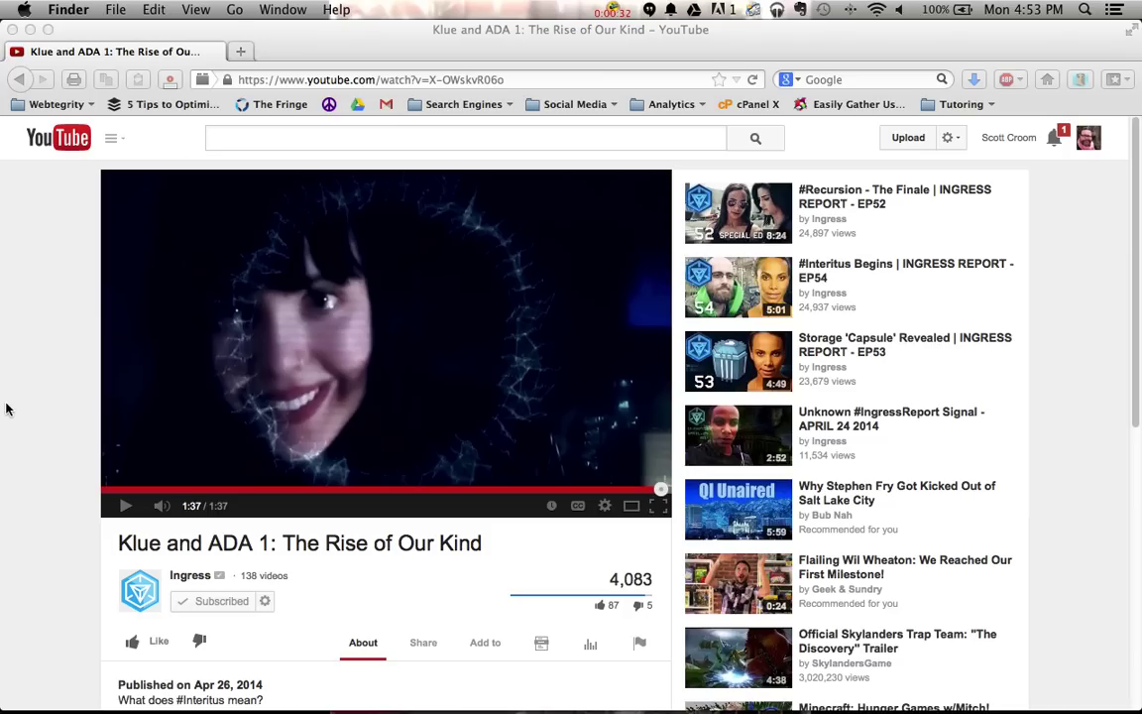
# - Bring the browser showing the 'Klue and ADA 1' share options to the front
pyautogui.click(125, 507)
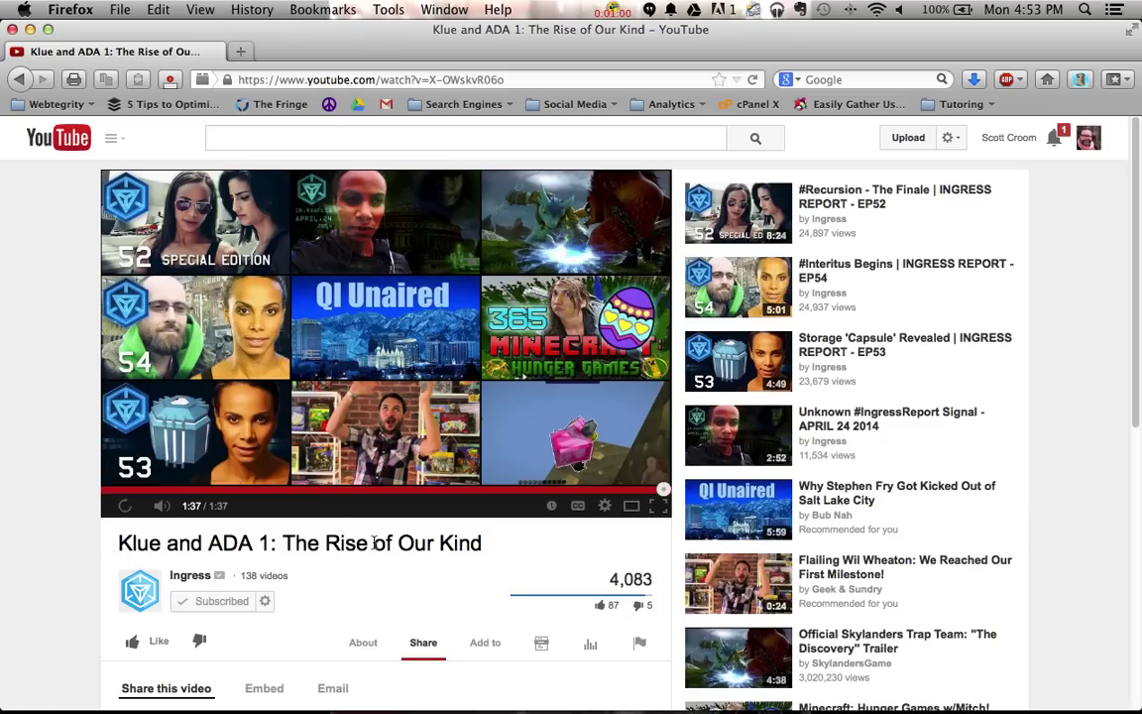
pyautogui.scroll(-1, 440, 588)
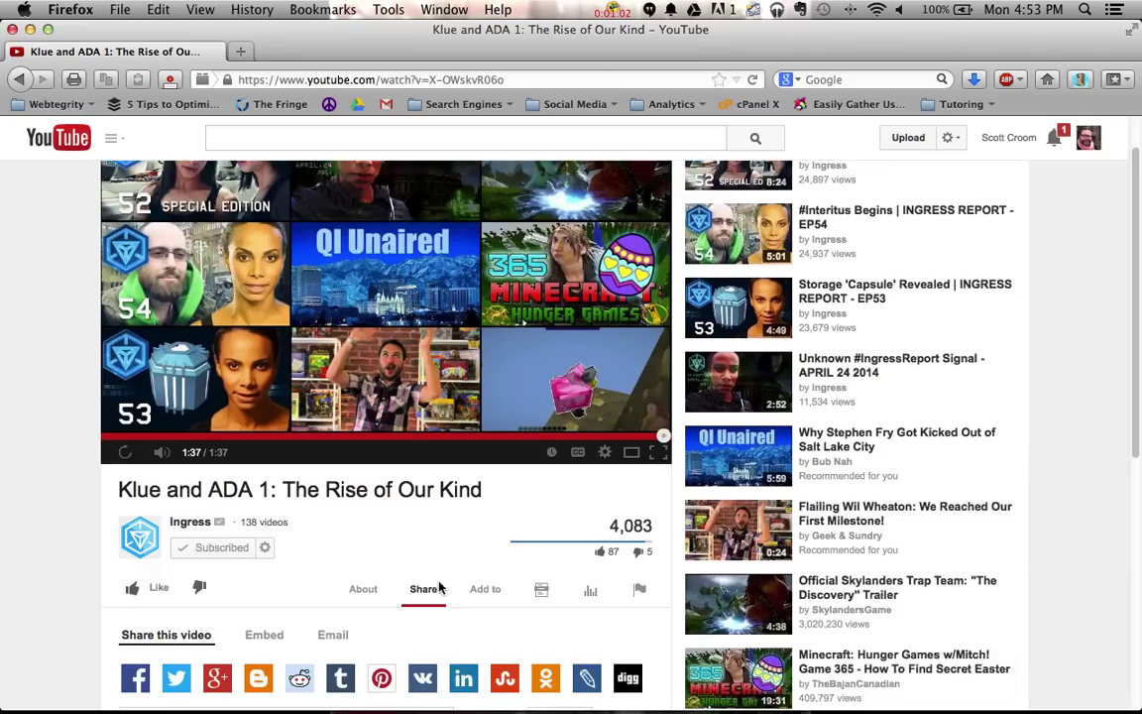
pyautogui.scroll(-2, 440, 588)
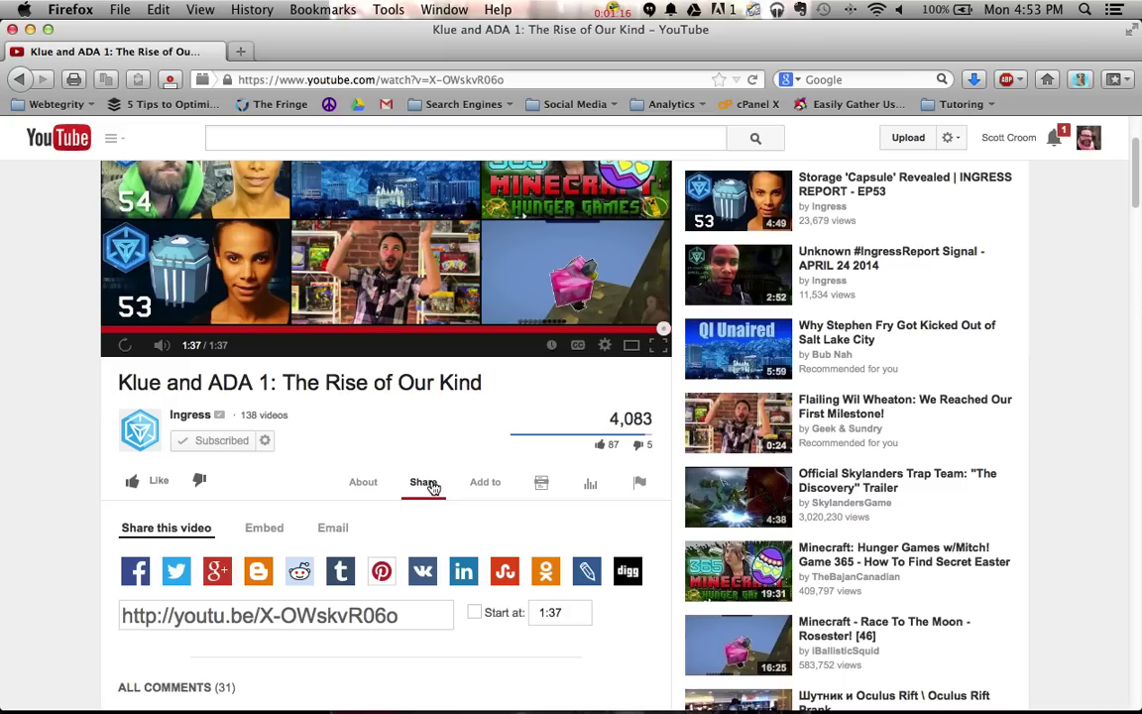
pyautogui.scroll(-5, 432, 488)
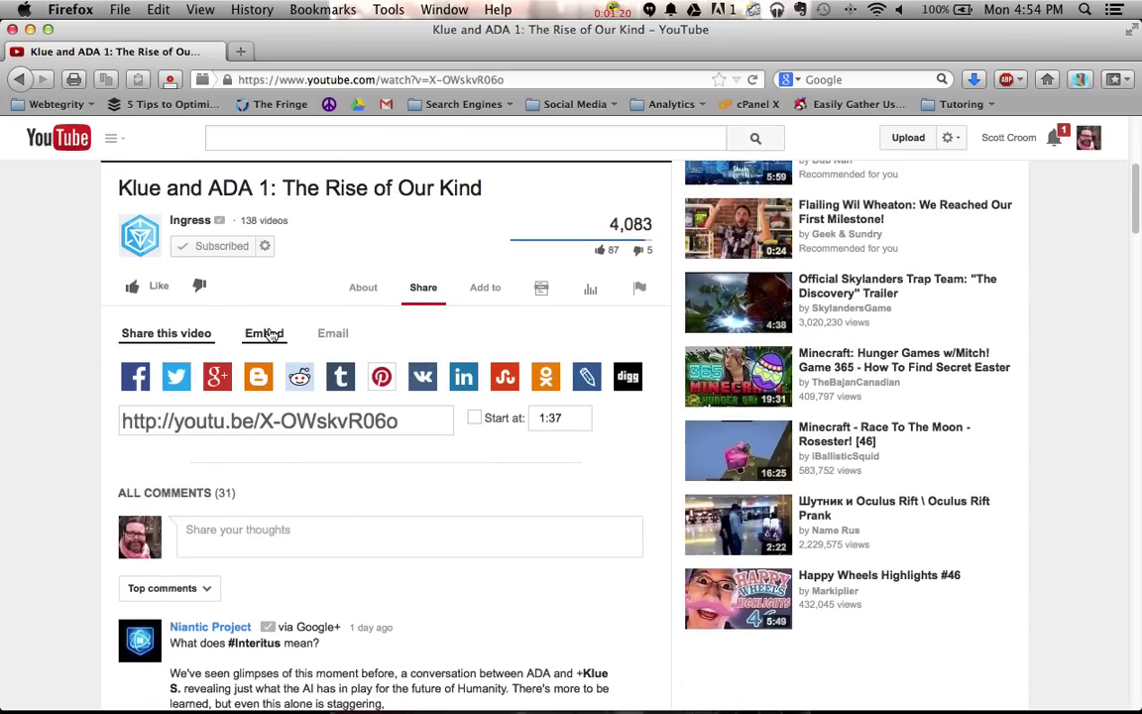
# - Show the 'Klue and ADA 1' embed code with suggested videos off, and select the code
pyautogui.click(266, 337)
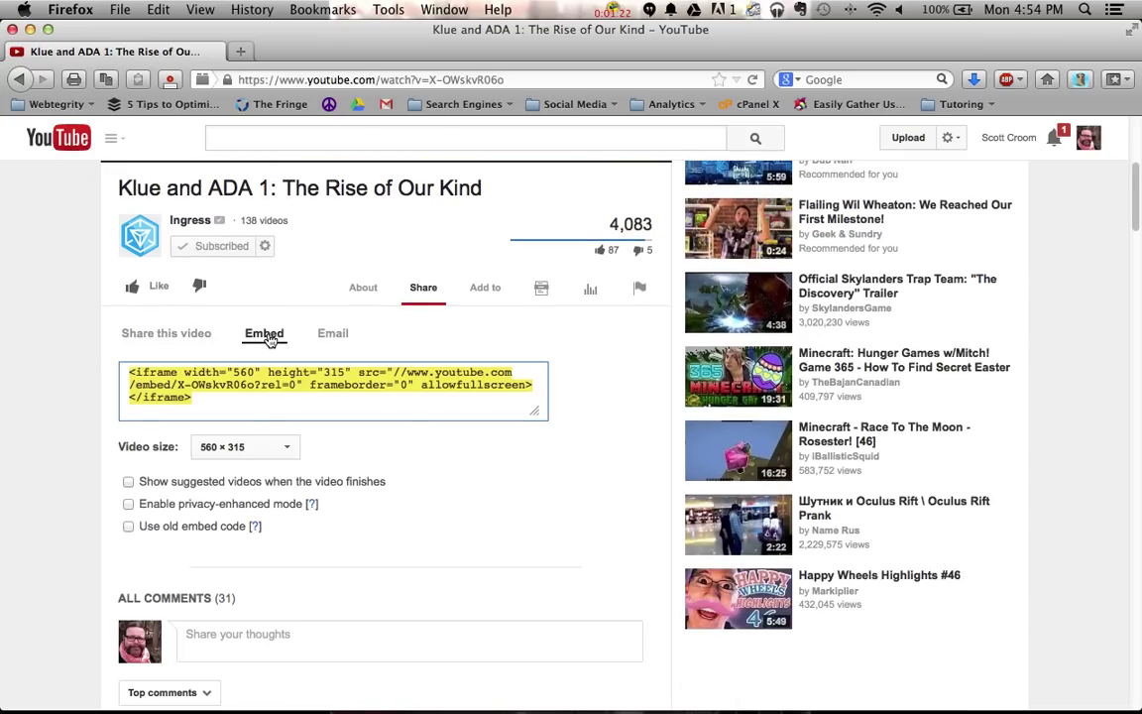
pyautogui.click(126, 483)
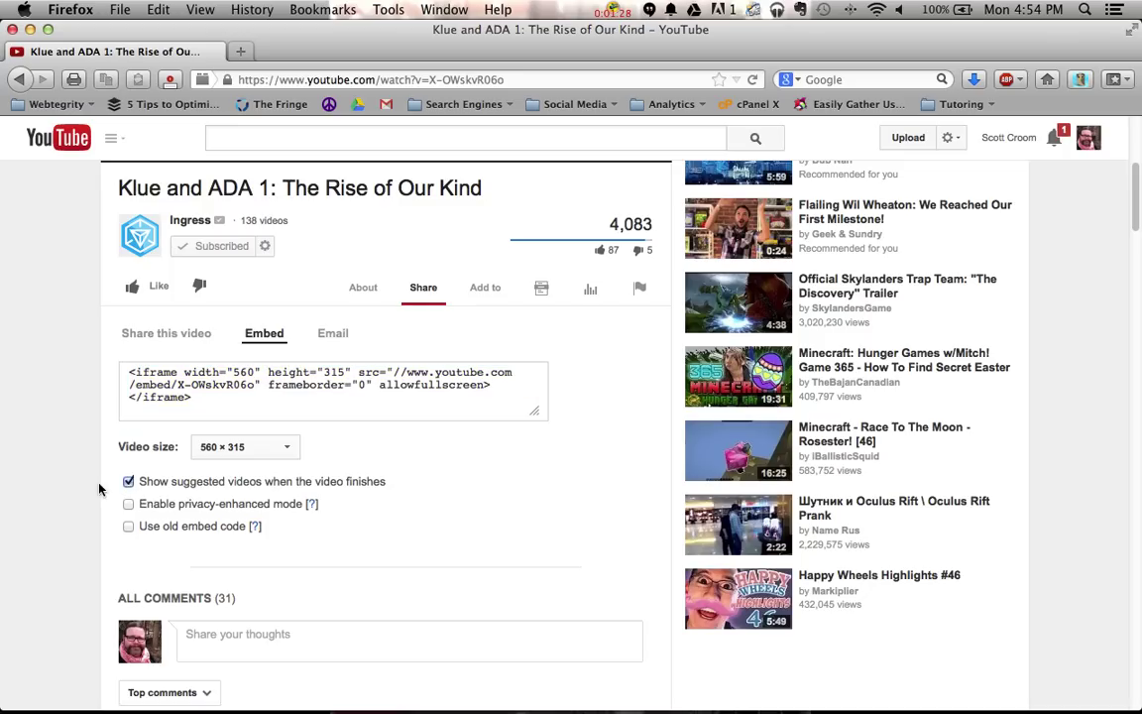
pyautogui.click(127, 483)
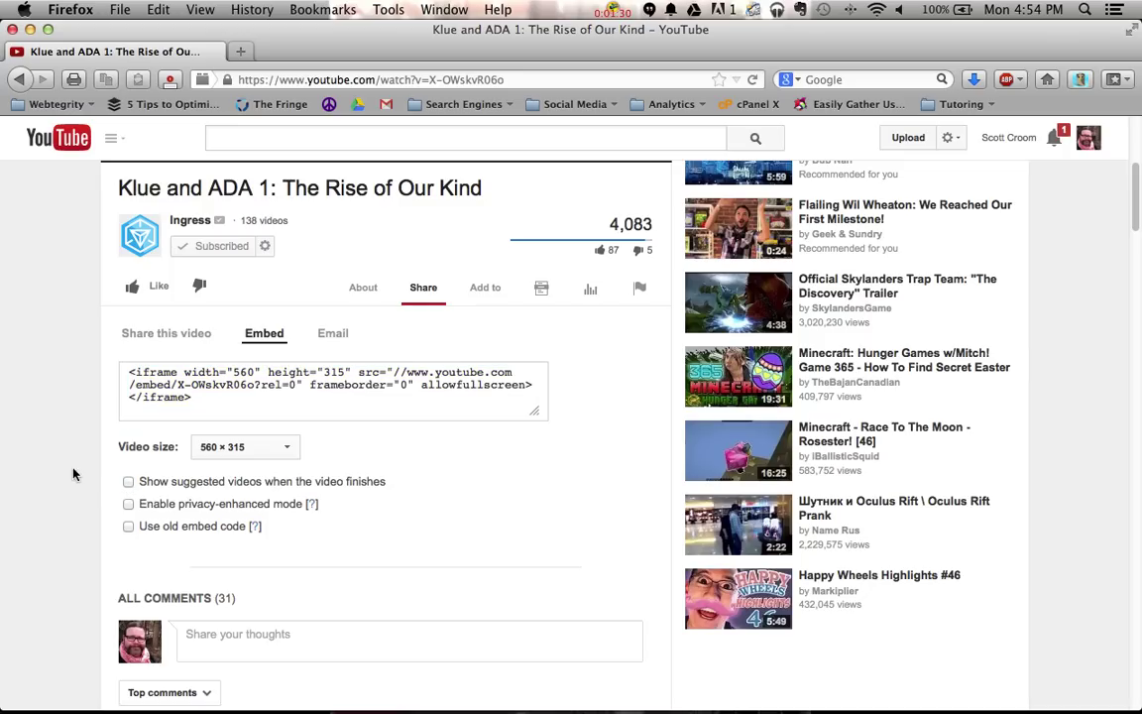
pyautogui.click(219, 395)
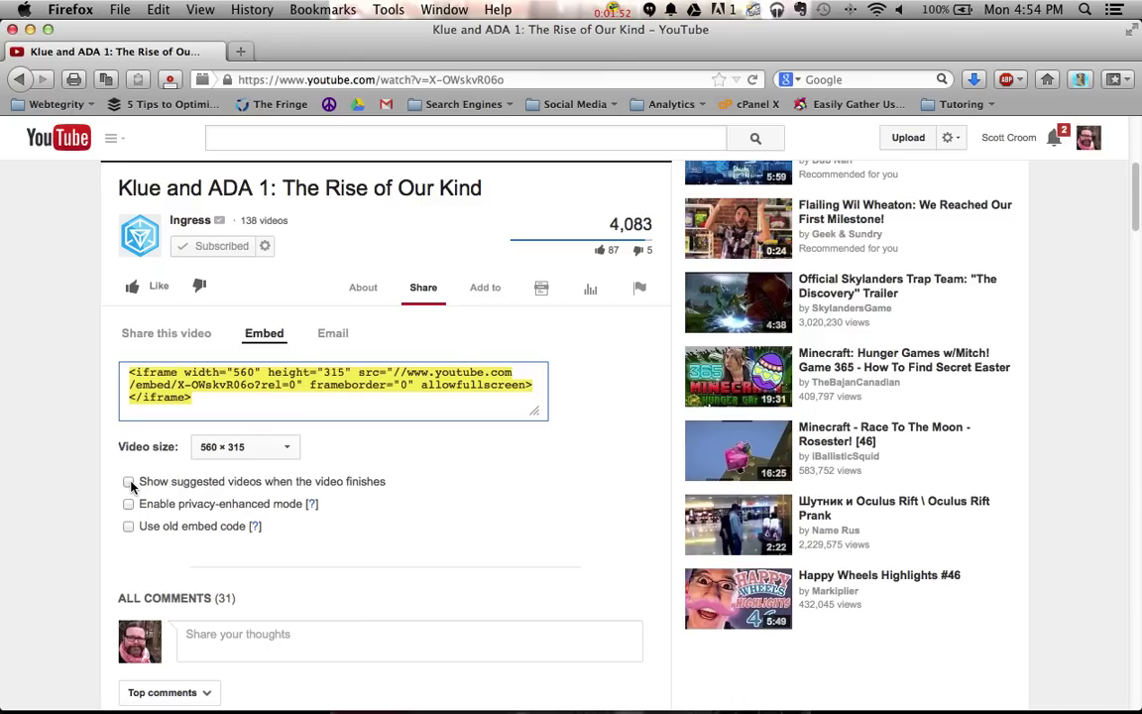
# - Toggle 'Show suggested videos' on then off, and highlight ?rel=0 in the embed code
pyautogui.click(128, 481)
pyautogui.scroll(5, 130, 483)
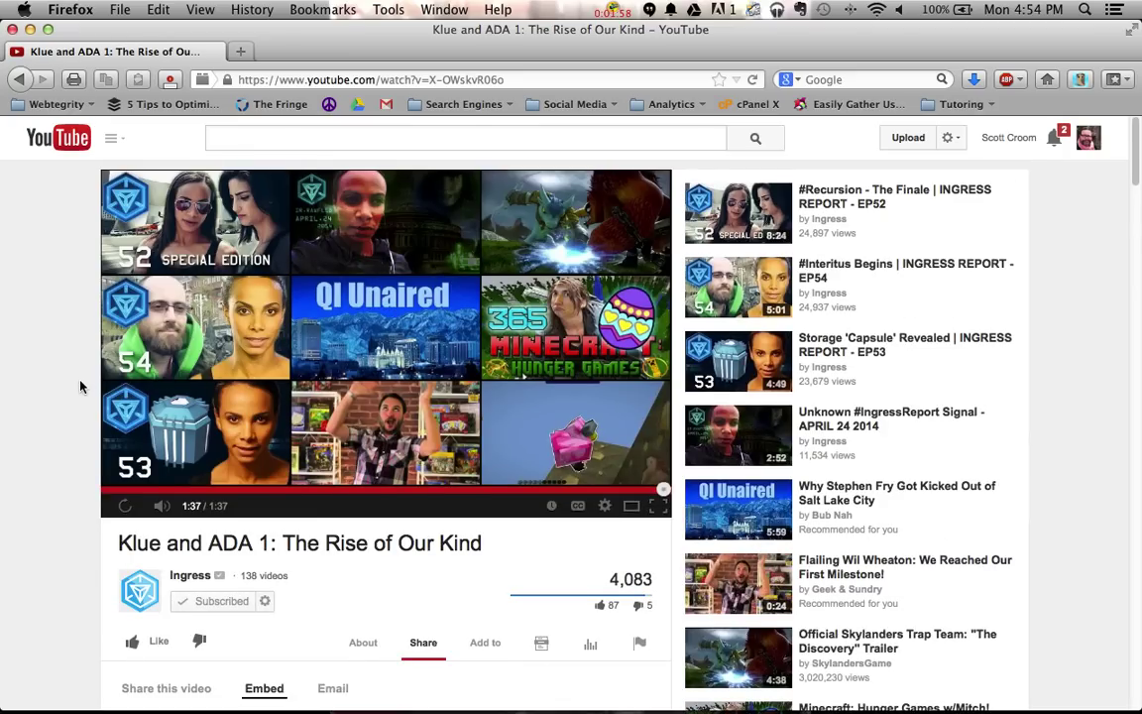
pyautogui.scroll(-2, 85, 392)
pyautogui.scroll(-3, 85, 391)
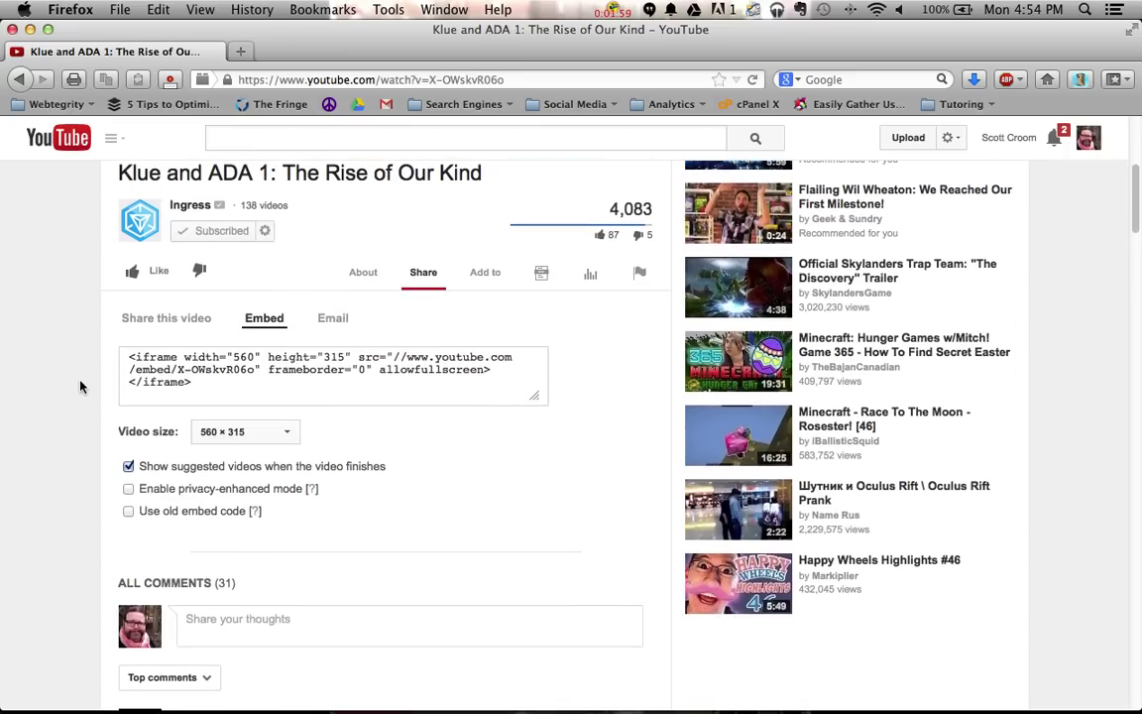
pyautogui.click(128, 466)
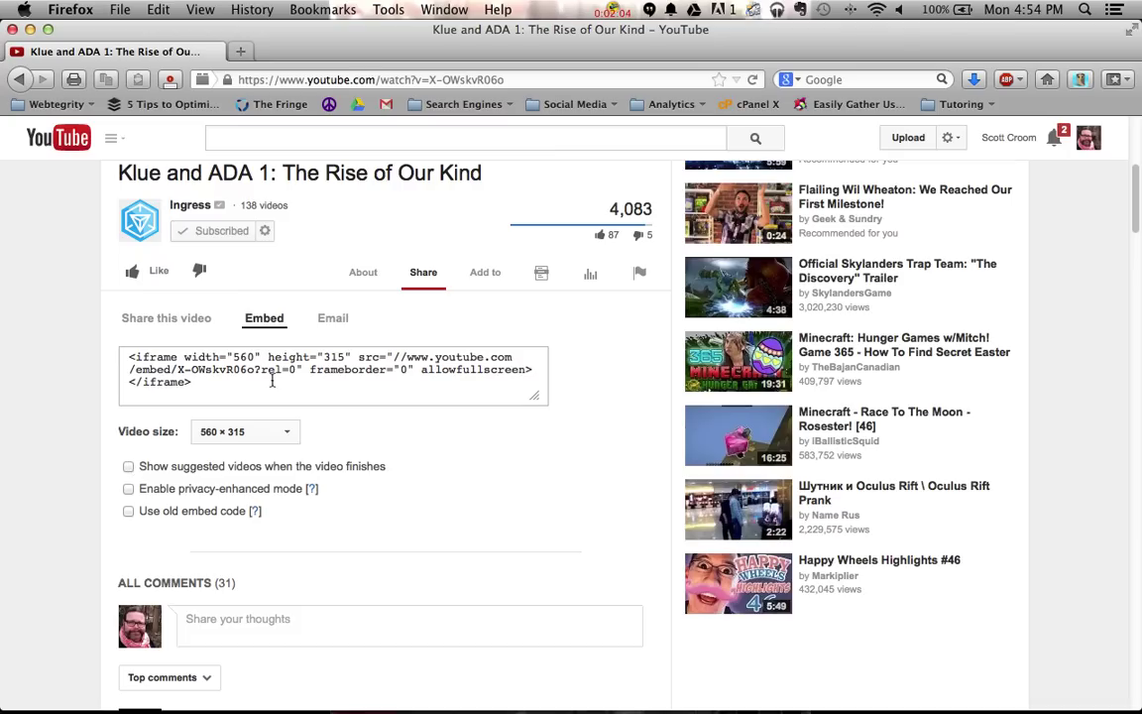
pyautogui.moveTo(295, 370); pyautogui.dragTo(260, 372)
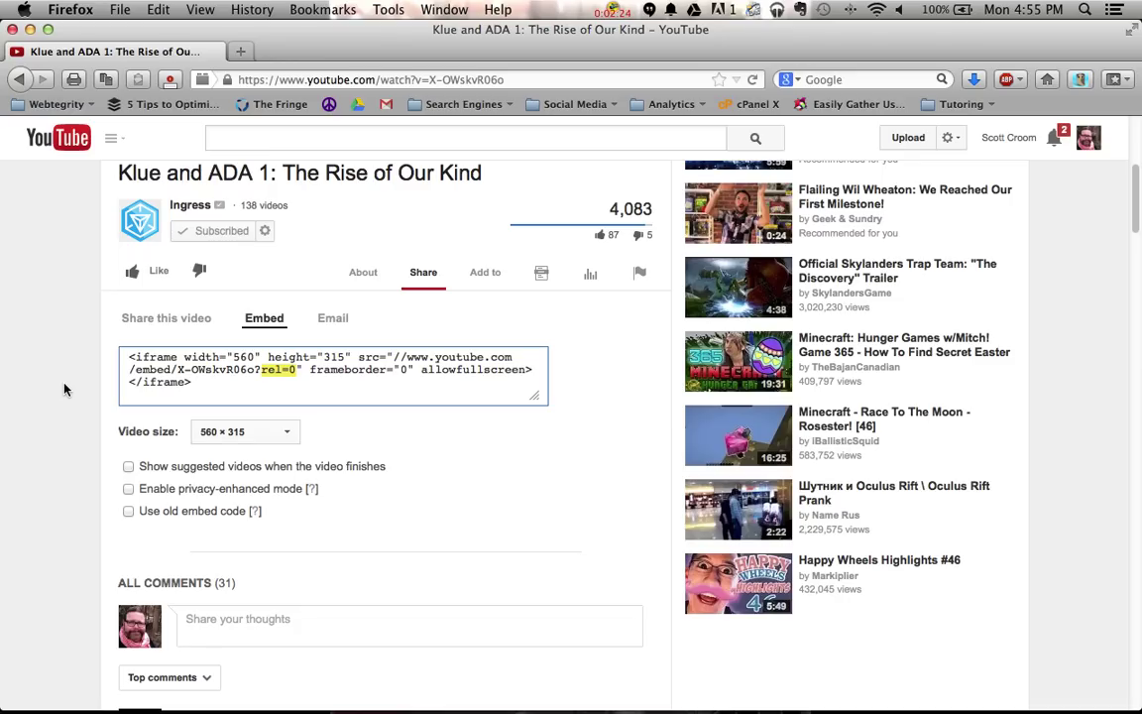
pyautogui.scroll(5, 63, 389)
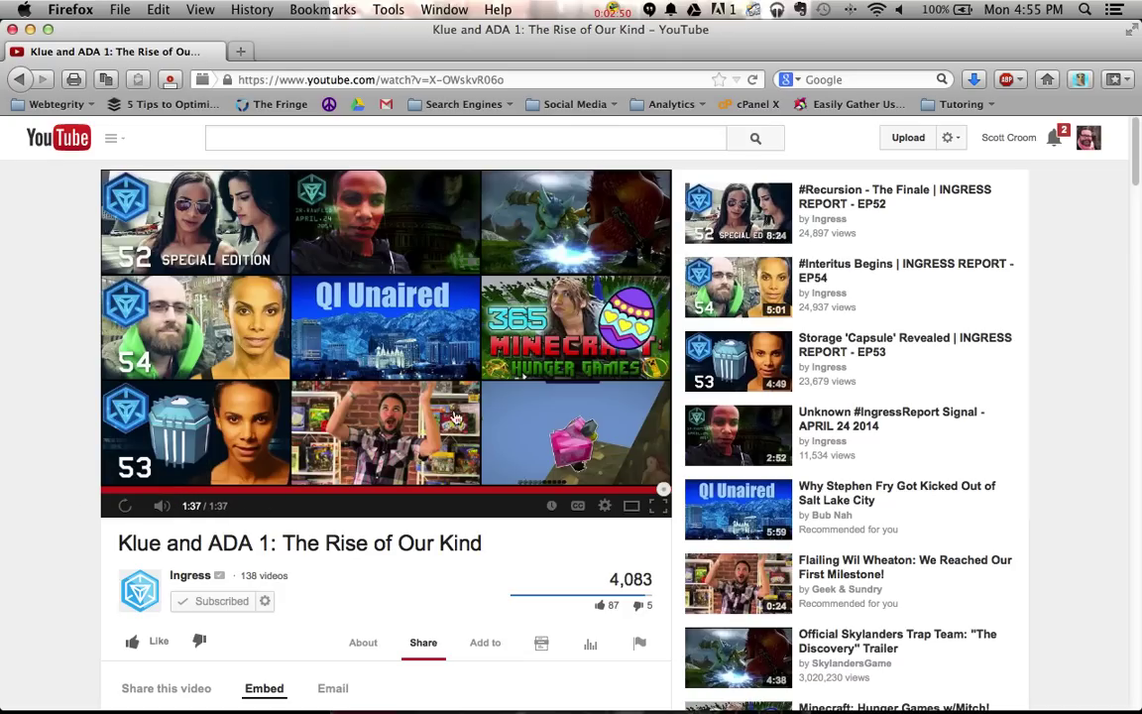
# - Go to the channel's Video Manager from the settings gear menu
pyautogui.click(957, 140)
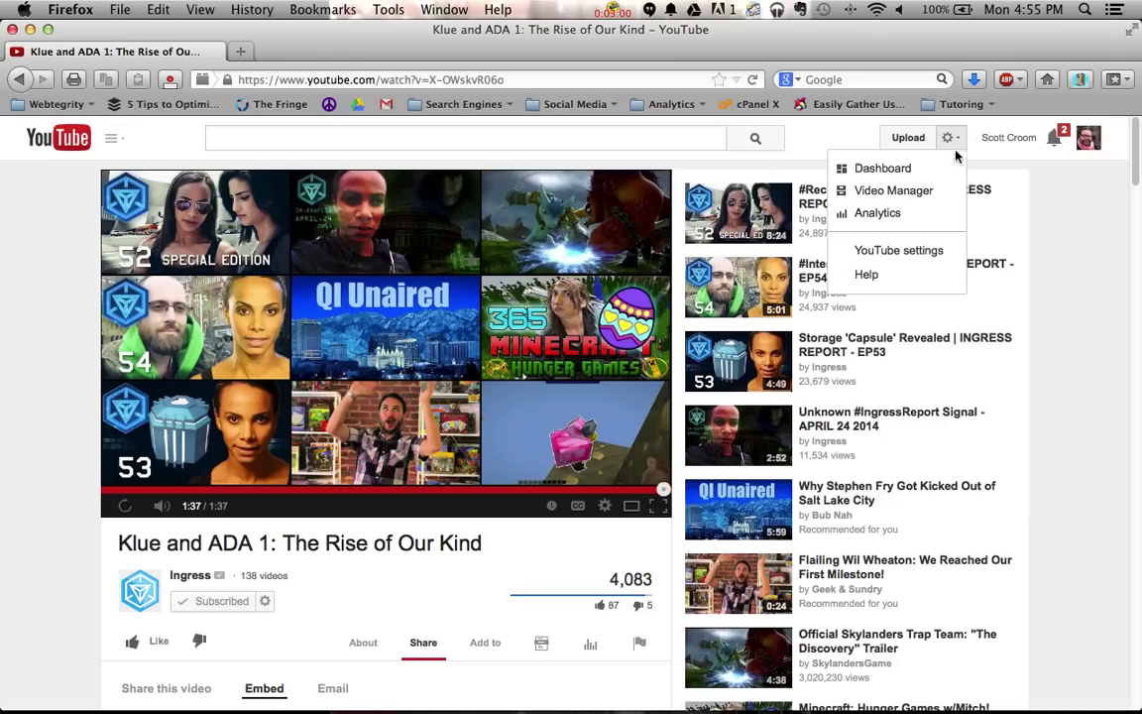
pyautogui.click(934, 199)
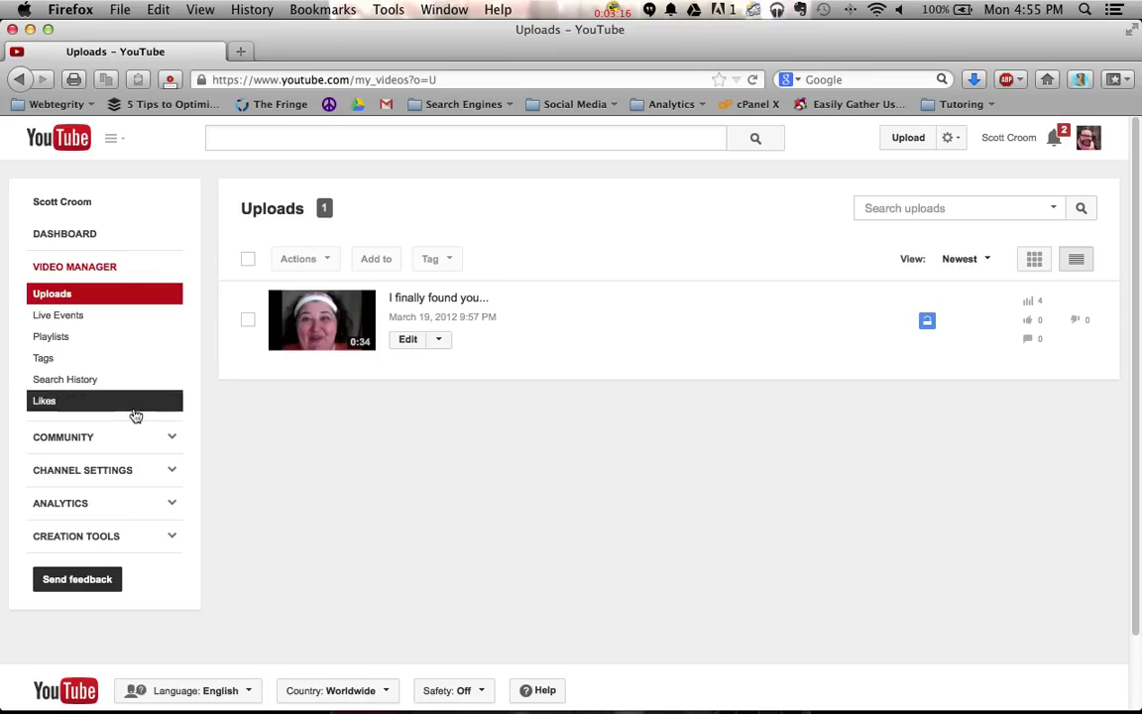
# - Open the Advanced page under Channel Settings
pyautogui.click(150, 486)
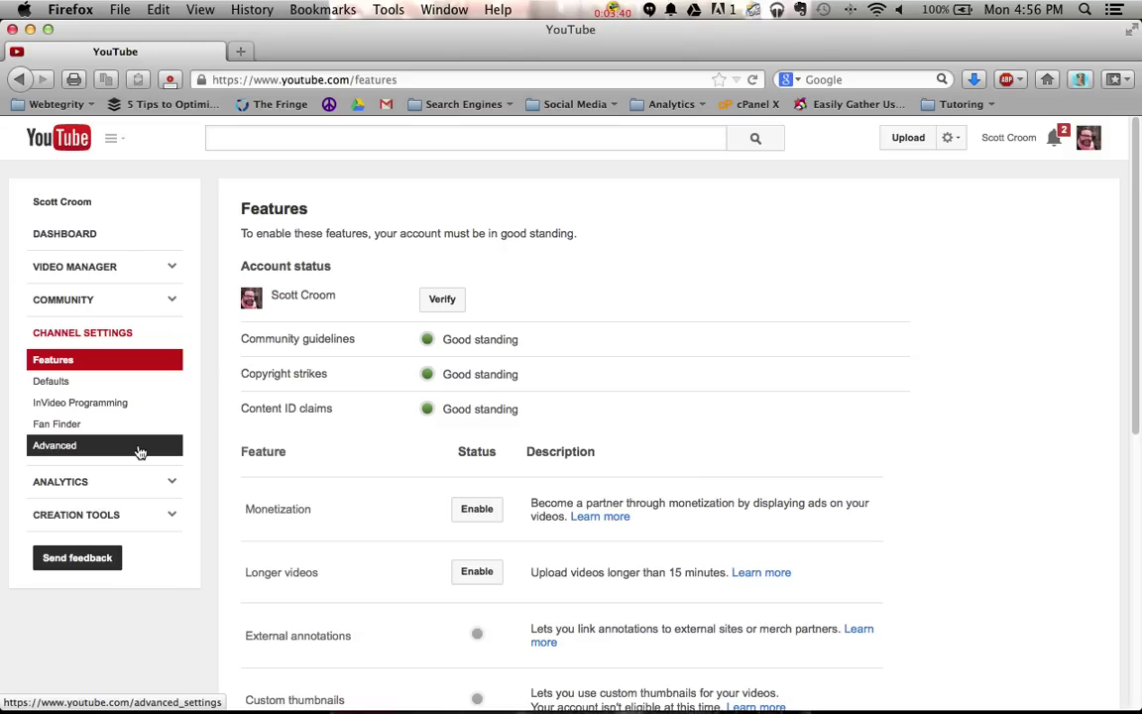
pyautogui.click(130, 451)
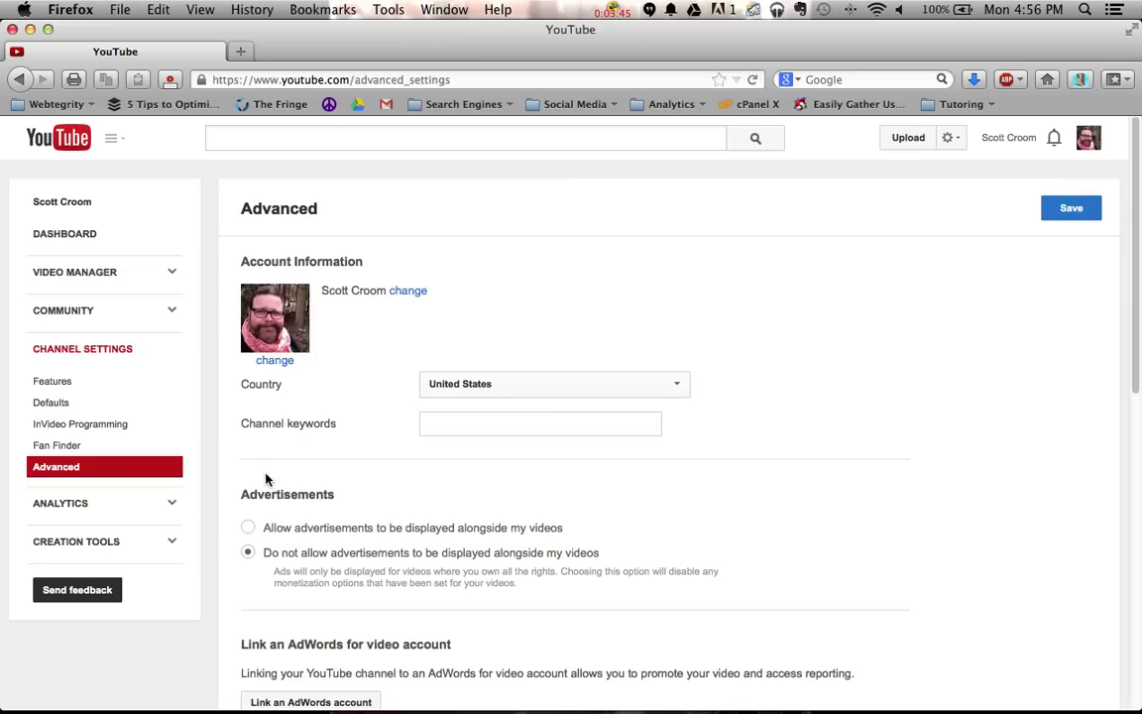
# - Switch the Advertisements option to allow, then back to 'Do not allow advertisements'
pyautogui.doubleClick(279, 493)
pyautogui.click(260, 530)
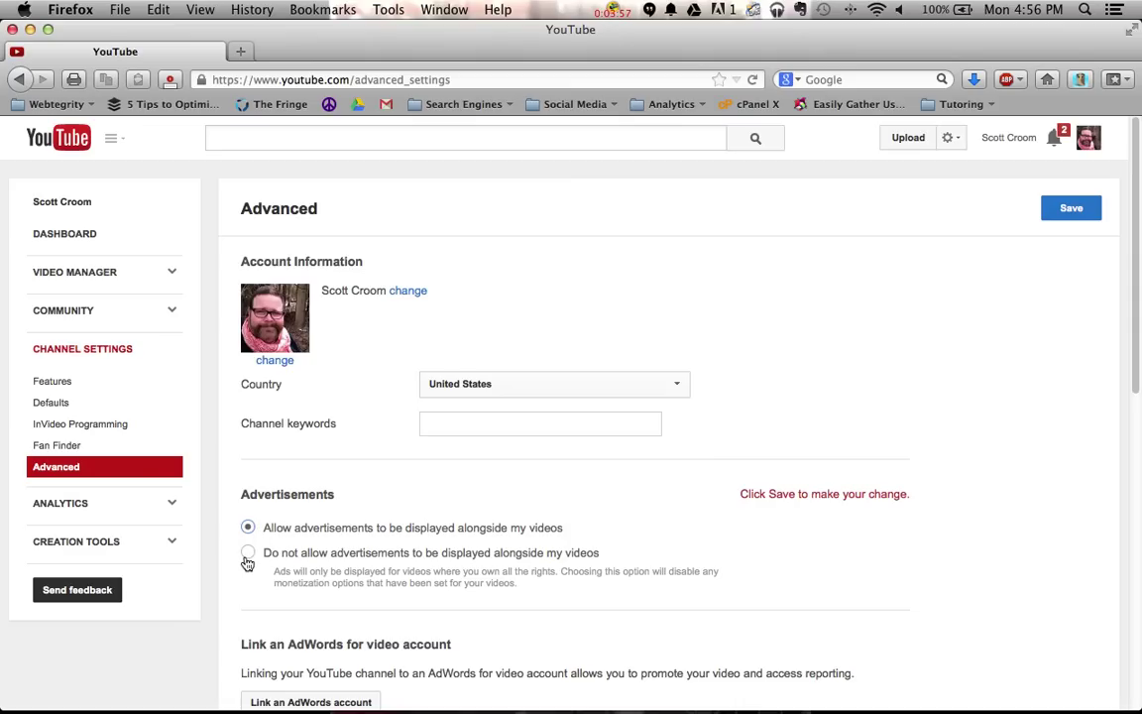
pyautogui.click(248, 555)
# - Choose 'Do not allow advertisements to be displayed alongside my videos' under Advertisements
pyautogui.click(248, 554)
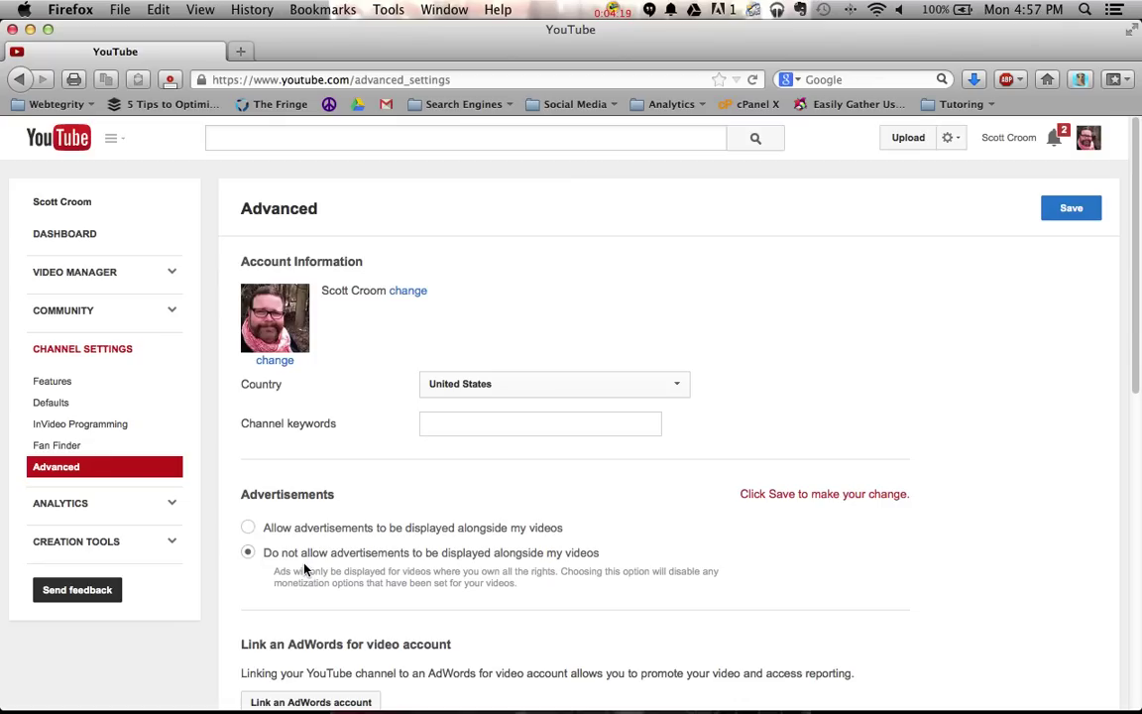